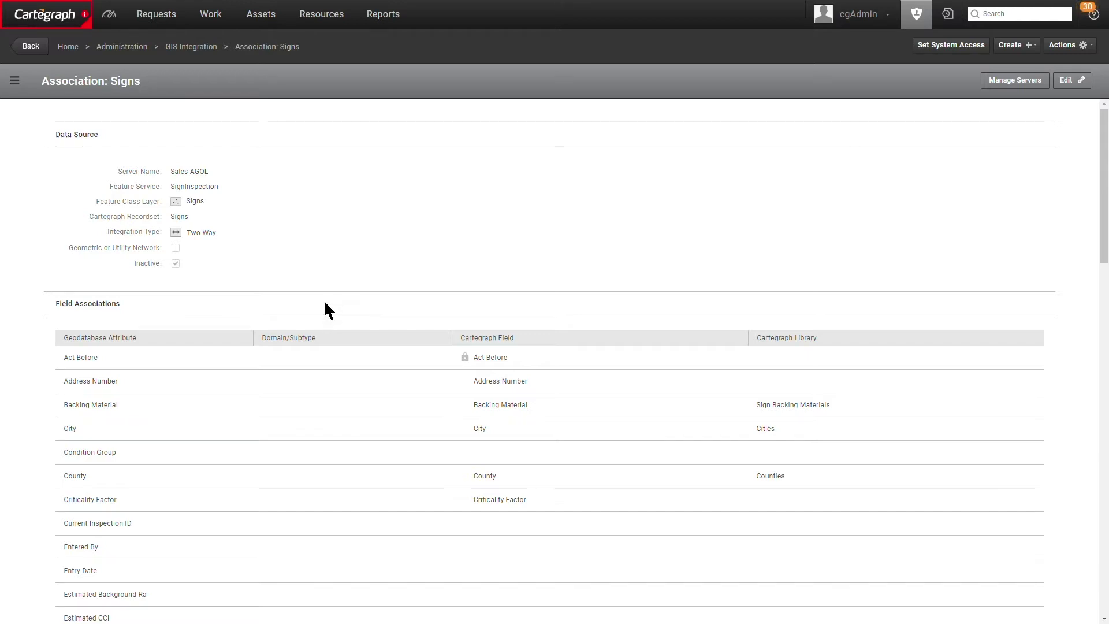
scroll(498, 397, "down", 8)
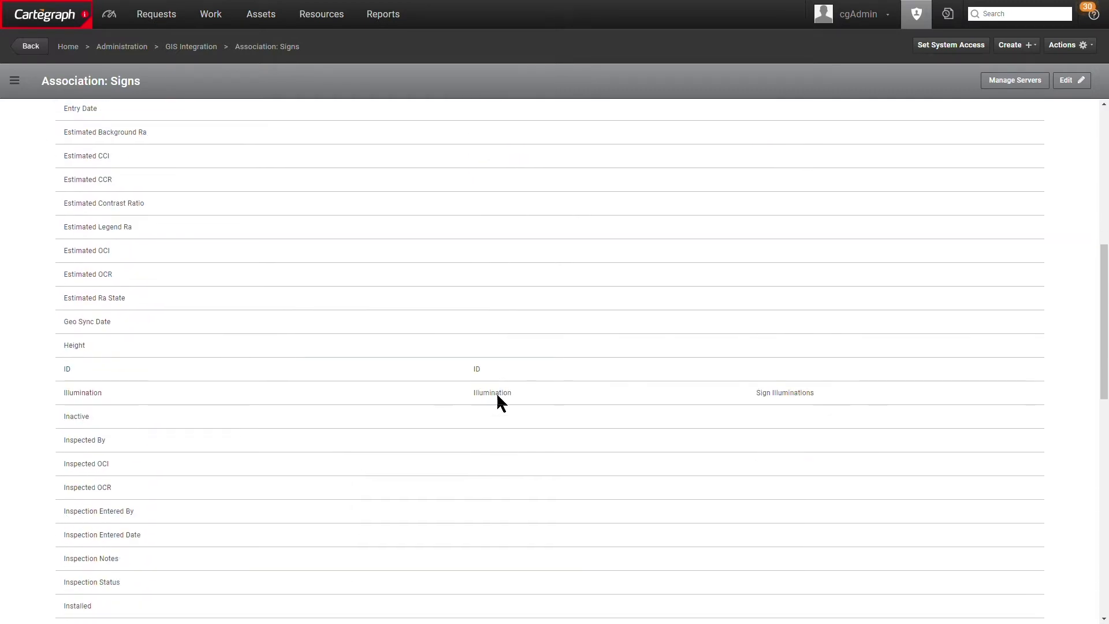
scroll(498, 396, "down", 3)
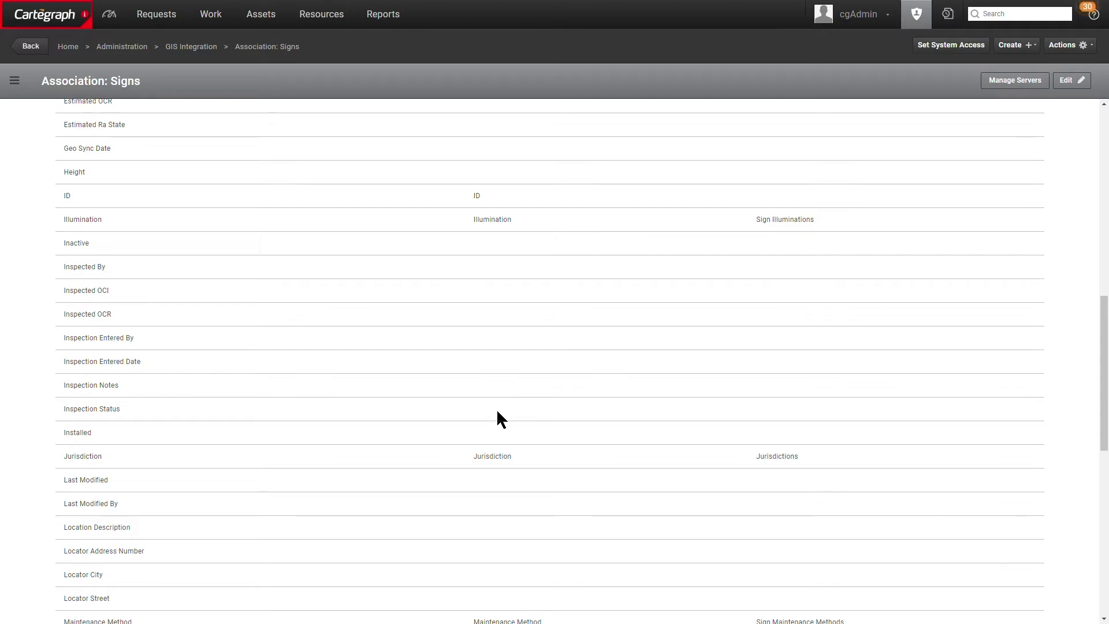
scroll(497, 408, "up", 11)
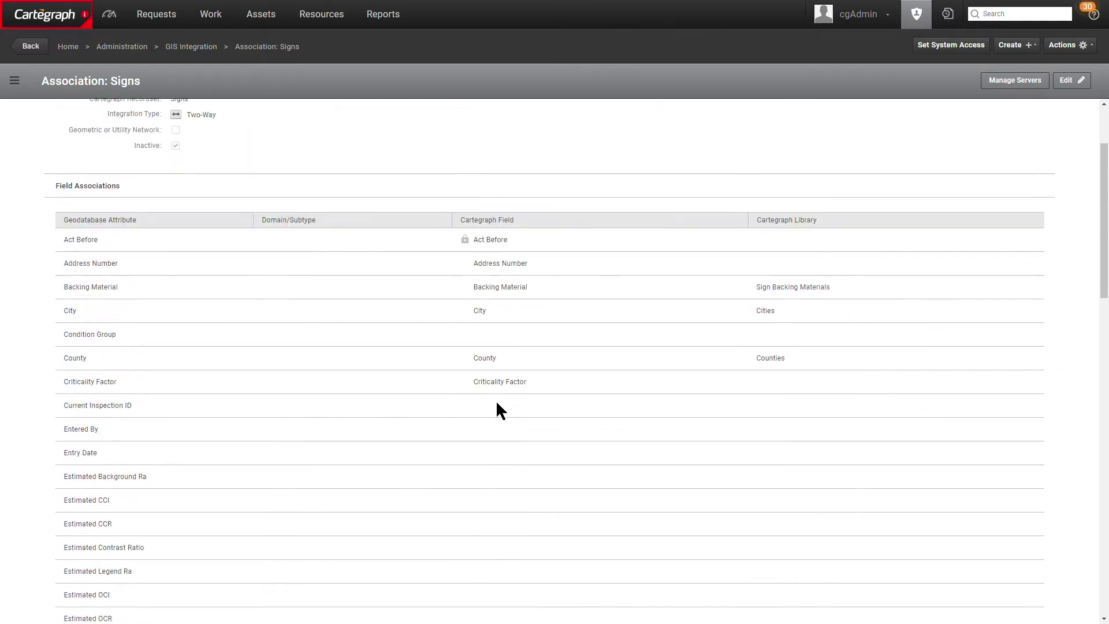
scroll(592, 421, "down", 4)
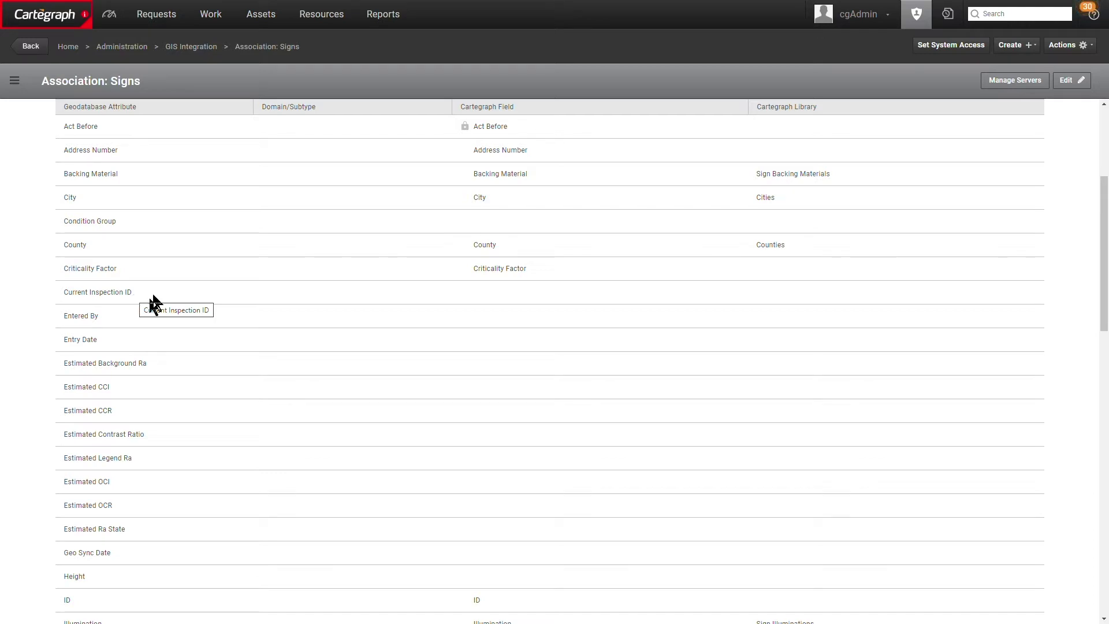
scroll(95, 256, "up", 3)
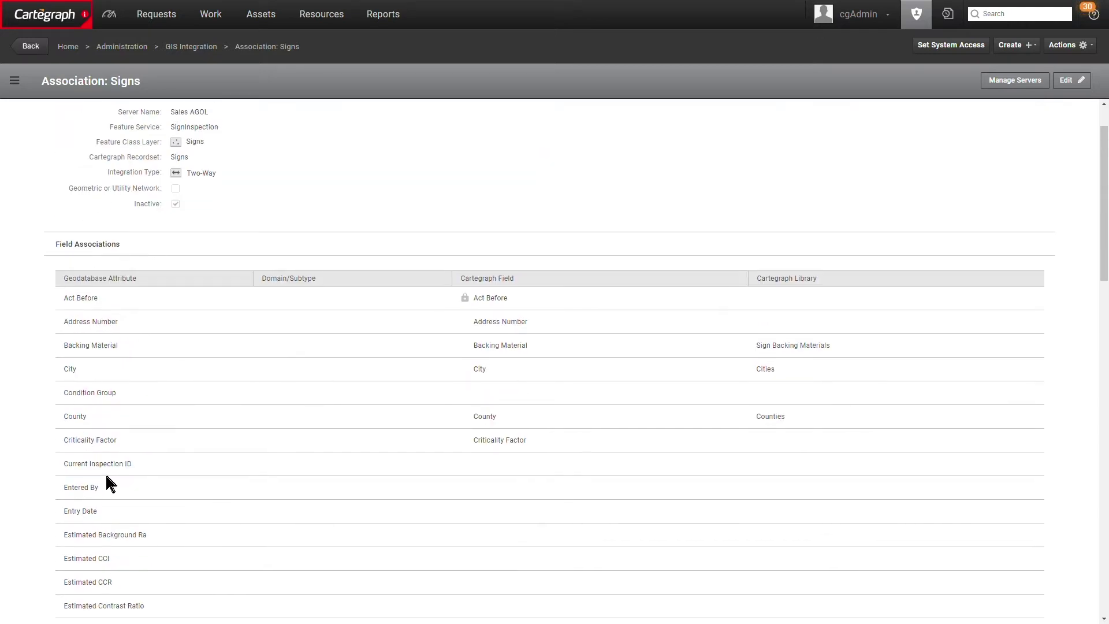
scroll(105, 472, "down", 4)
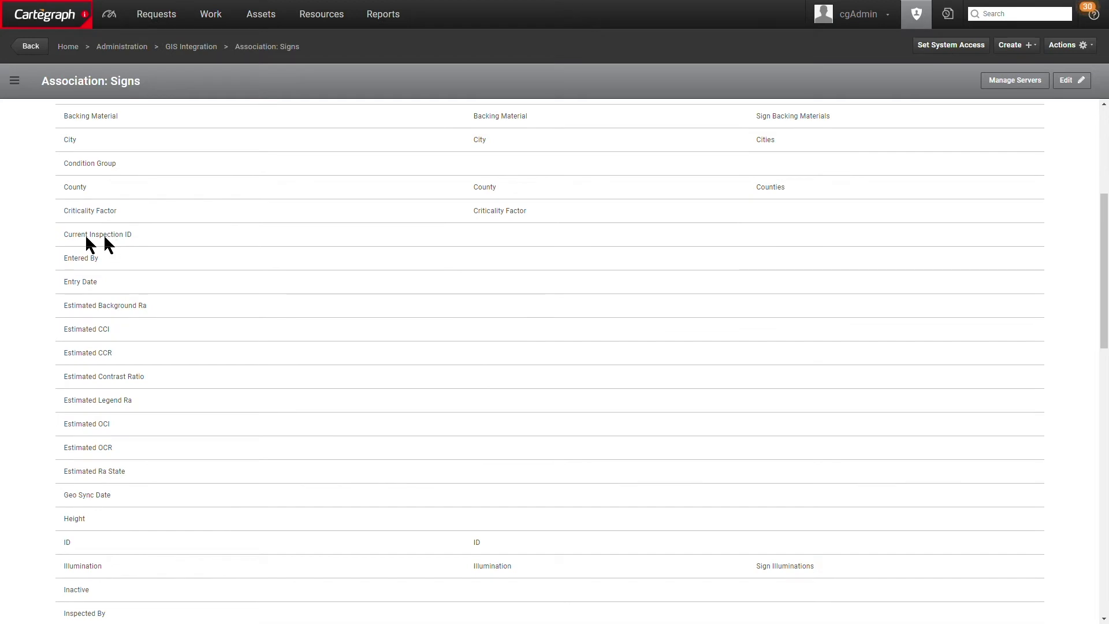
scroll(200, 387, "down", 4)
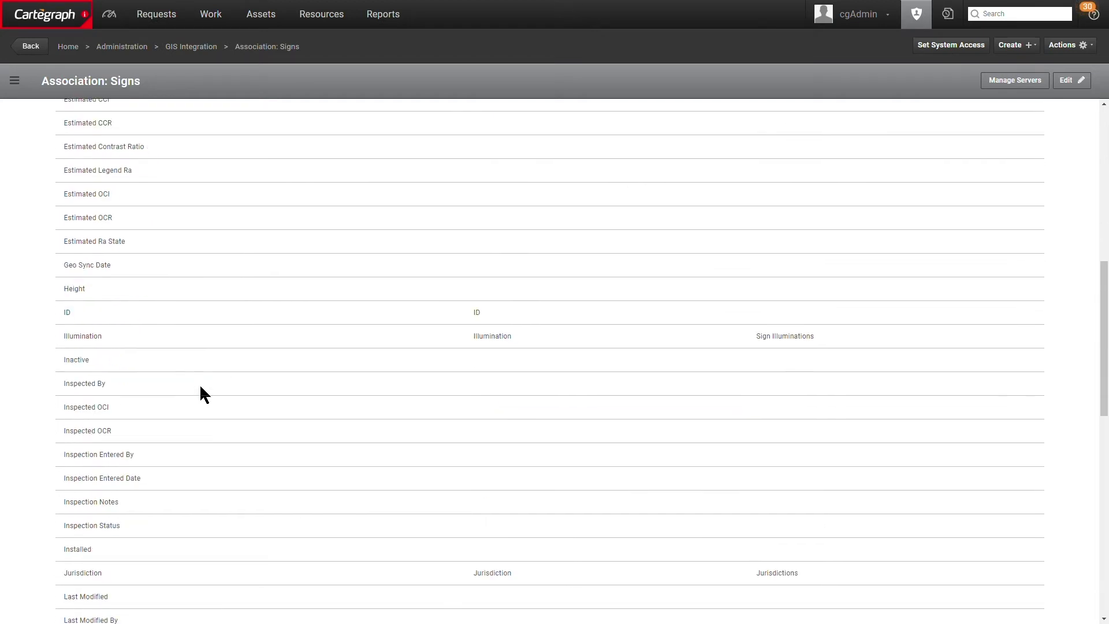
scroll(201, 388, "down", 3)
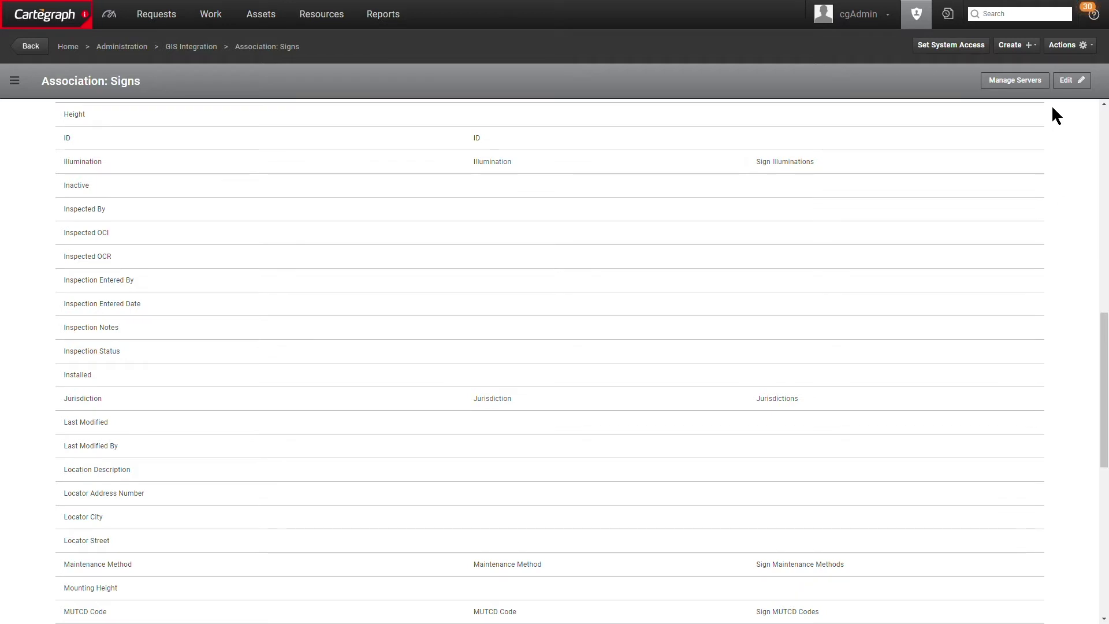
left_click(1063, 82)
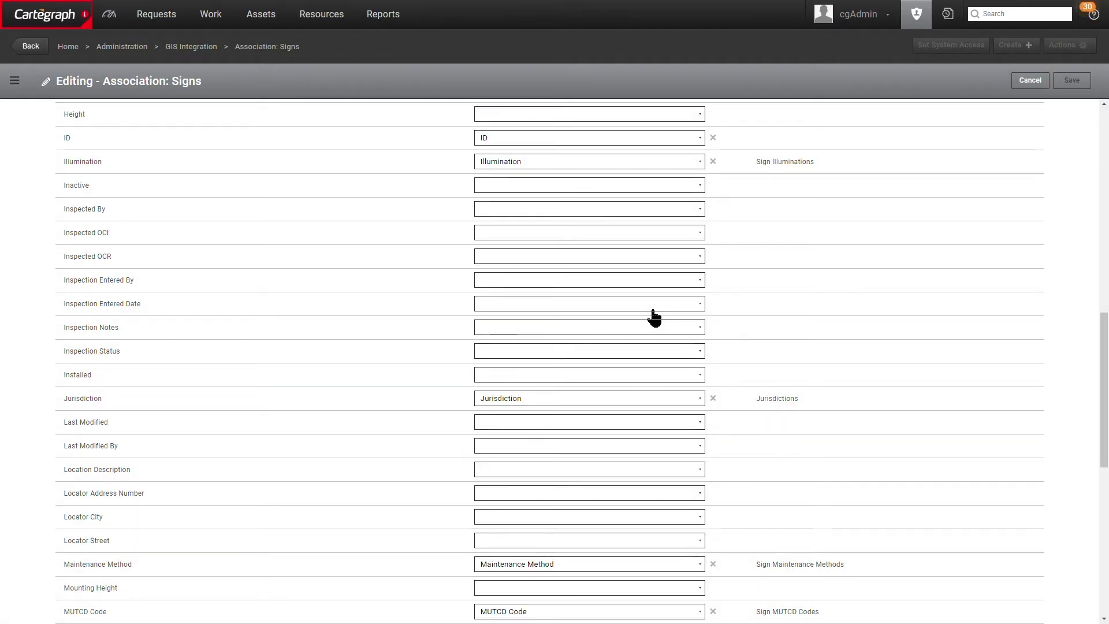
Map the Current Inspection ID attribute to Cartegraph's Current Inspection ID field, linked to Inspections
scroll(652, 312, "up", 2)
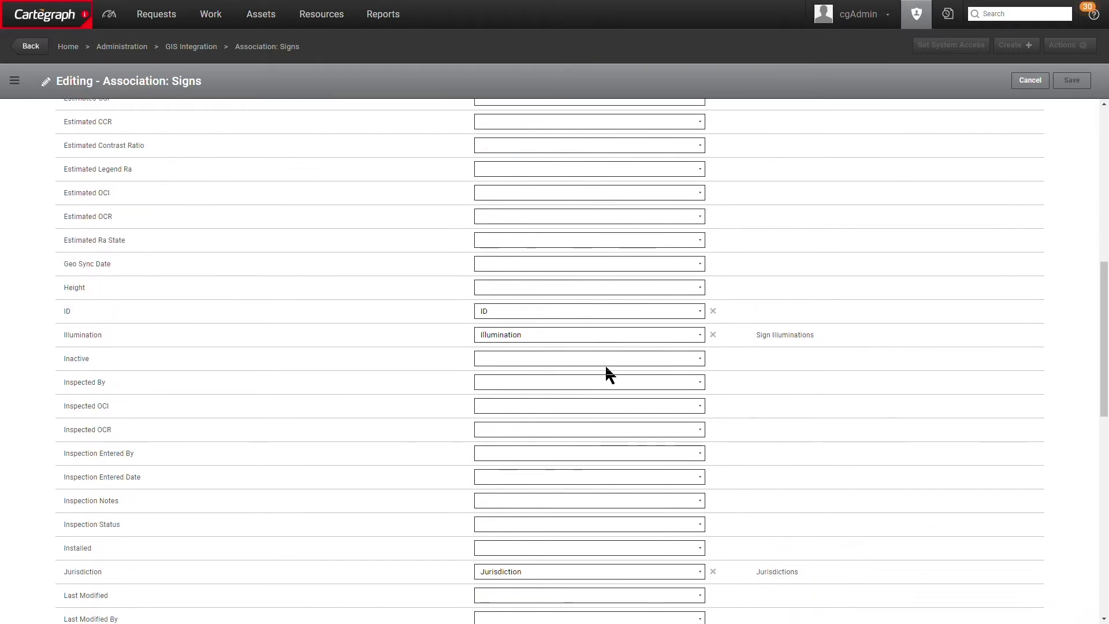
scroll(606, 370, "up", 3)
scroll(367, 323, "up", 2)
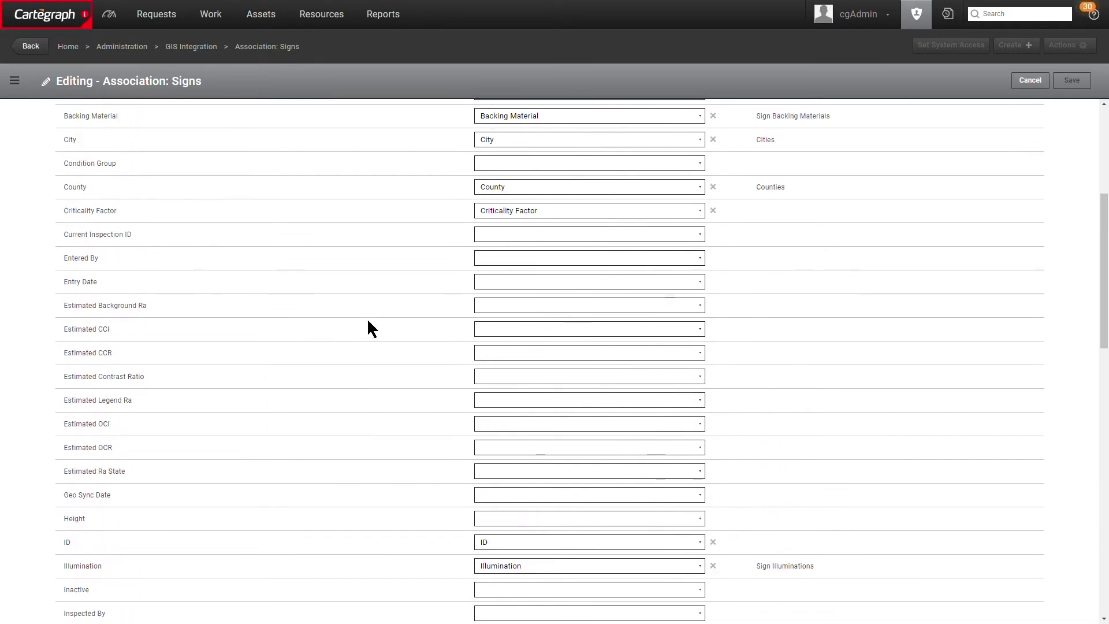
left_click(517, 234)
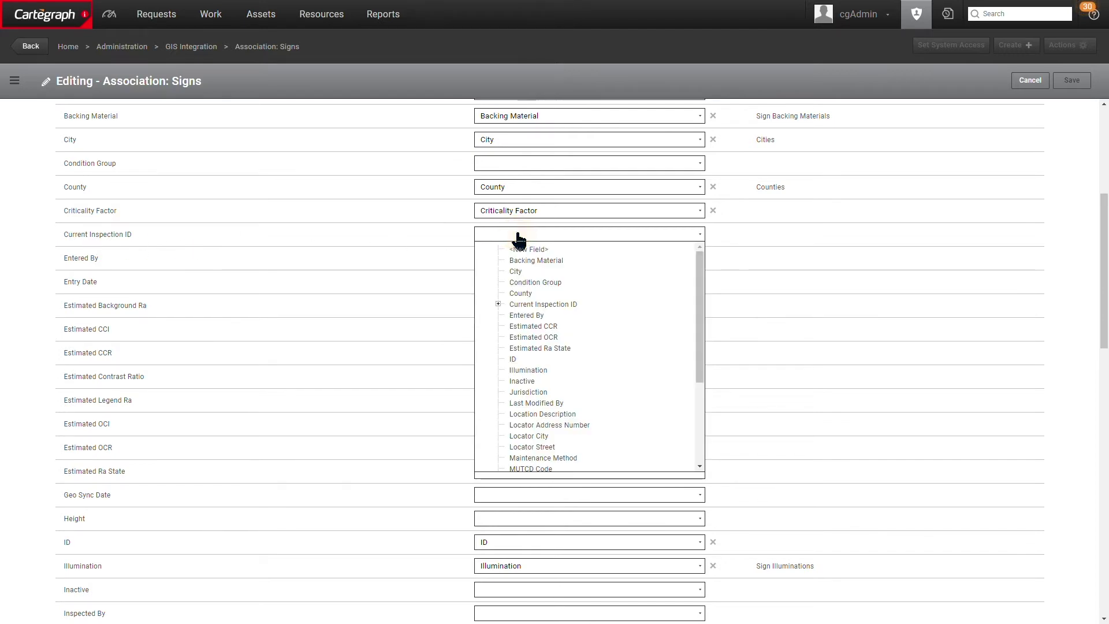
left_click(539, 304)
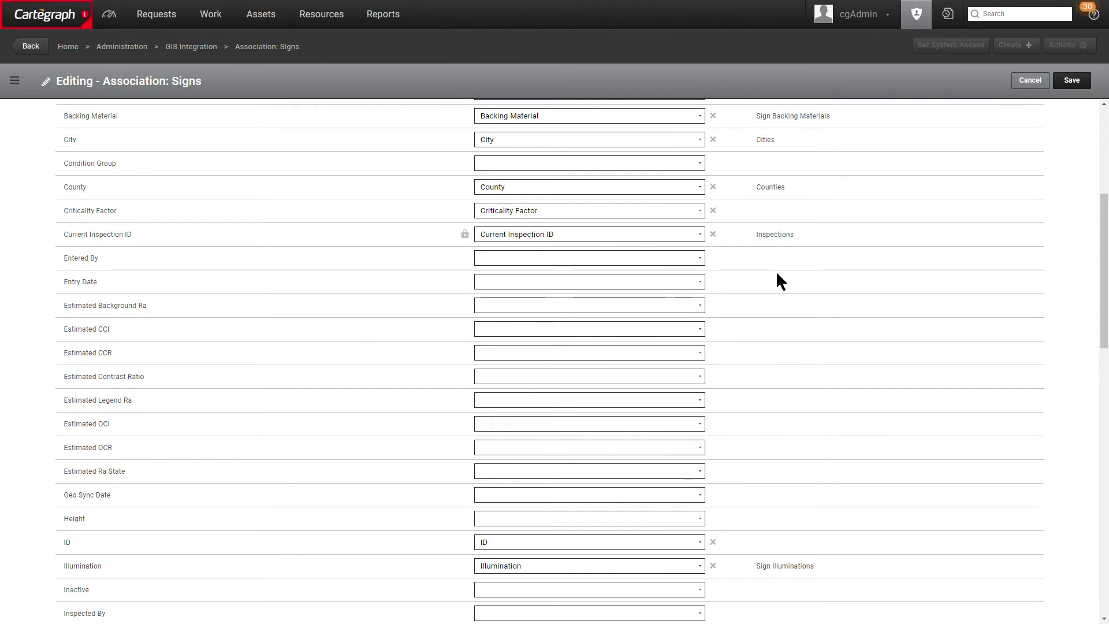
Map Inspected By to the Current Inspection ID's Inspected By field
scroll(584, 312, "down", 1)
scroll(584, 317, "down", 5)
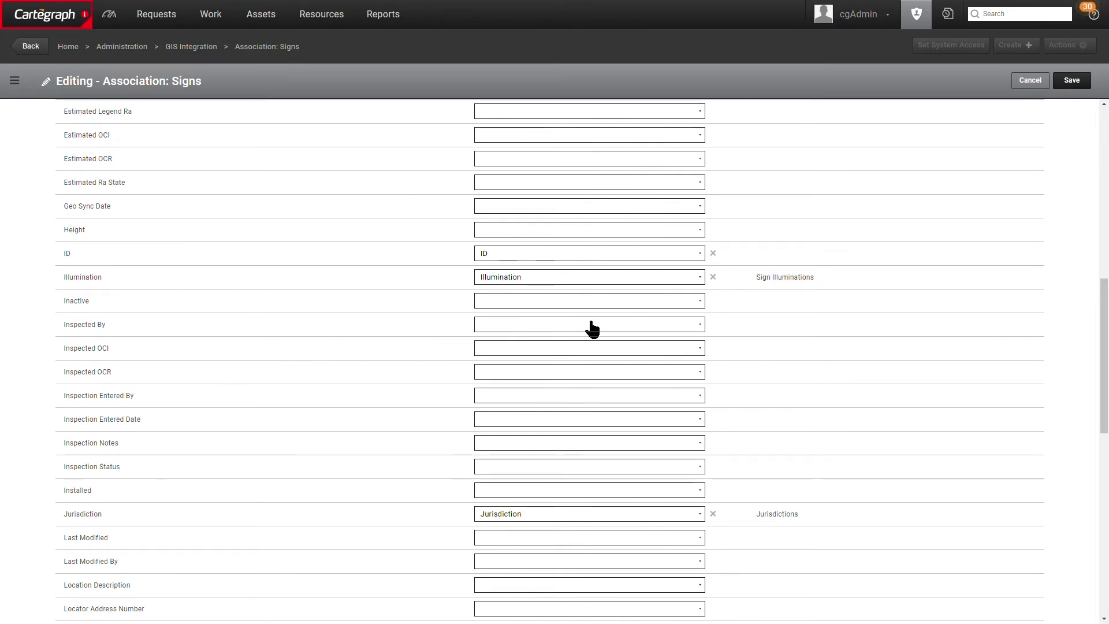
left_click(538, 325)
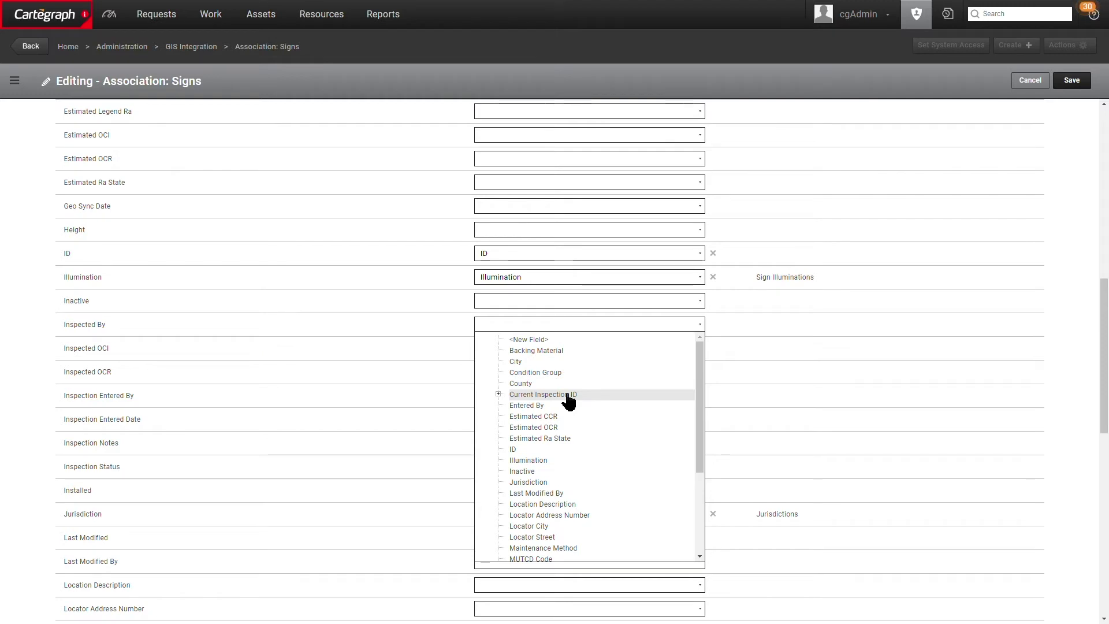
left_click(498, 395)
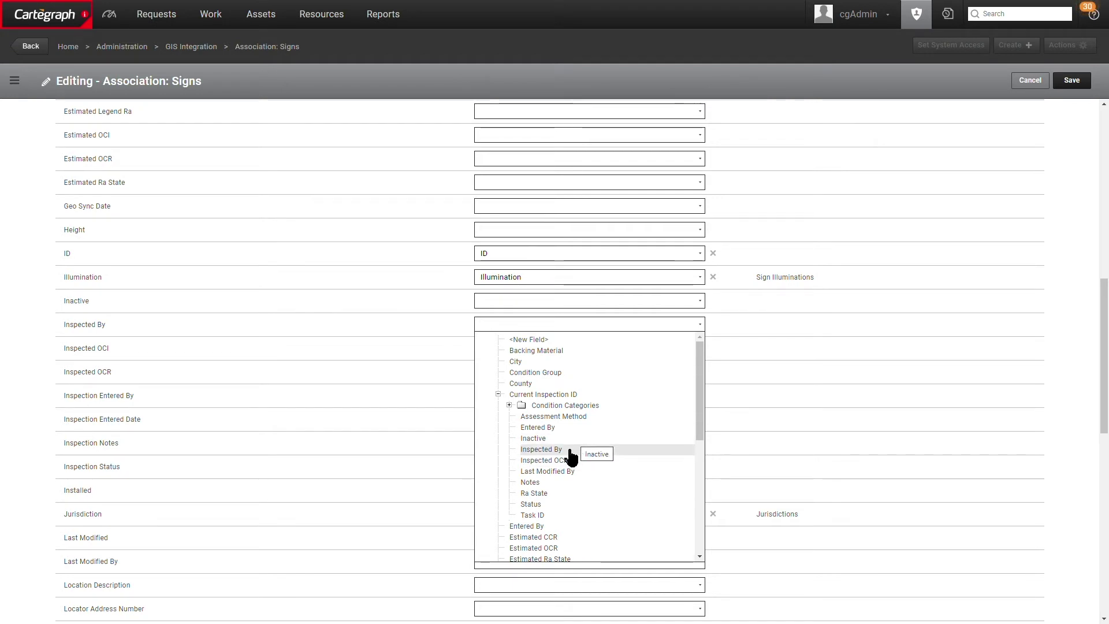
left_click(543, 450)
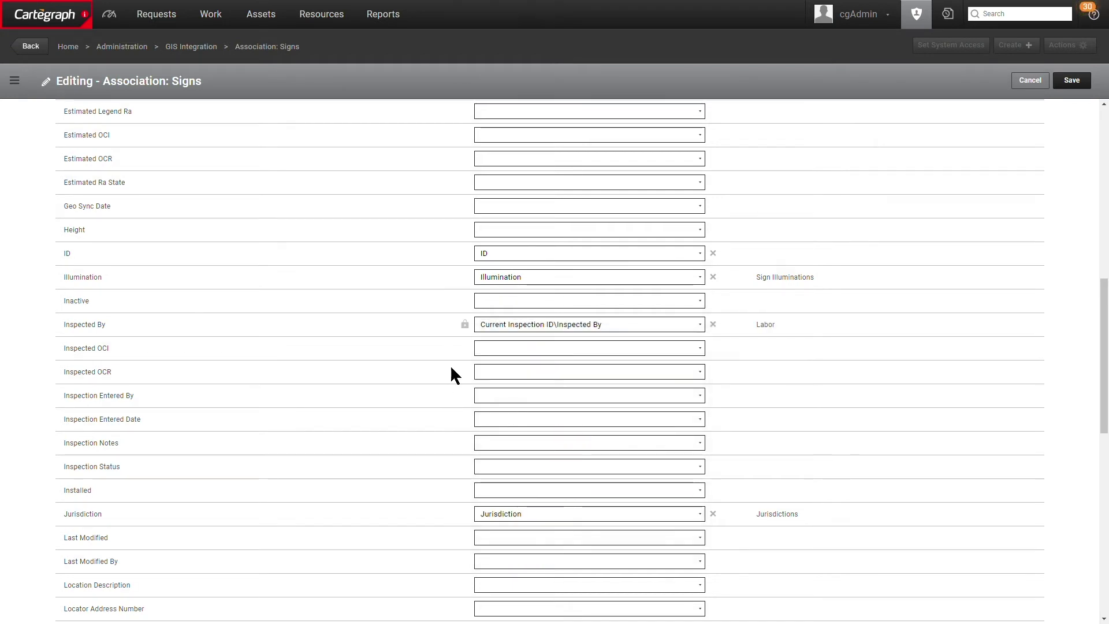
Map Inspected OCI to the Current Inspection ID's Inspected OCI field
left_click(517, 349)
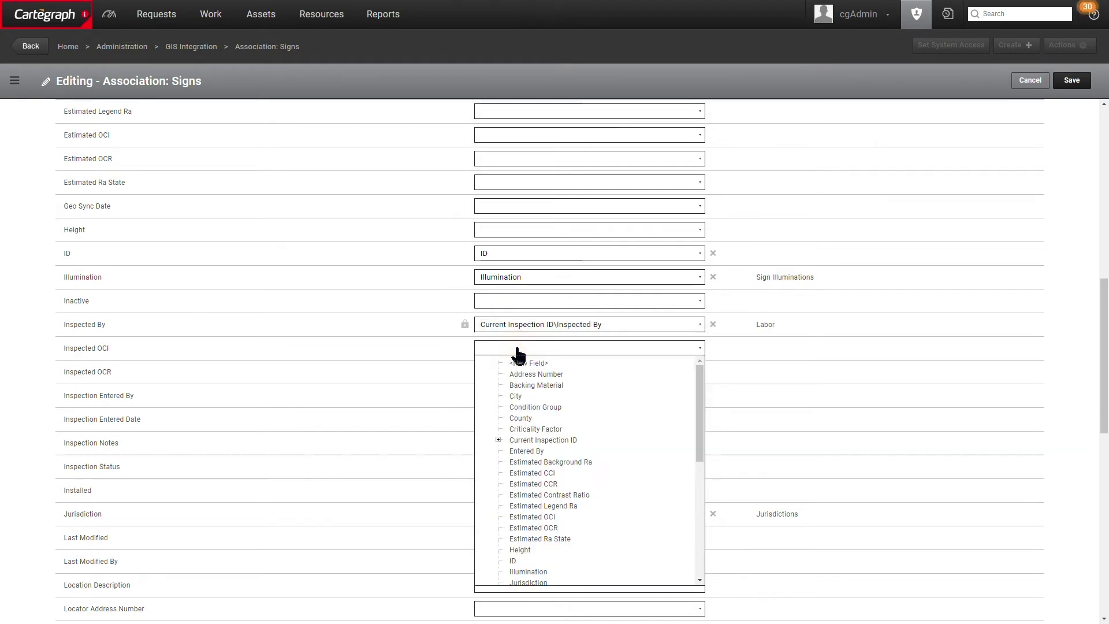
left_click(498, 441)
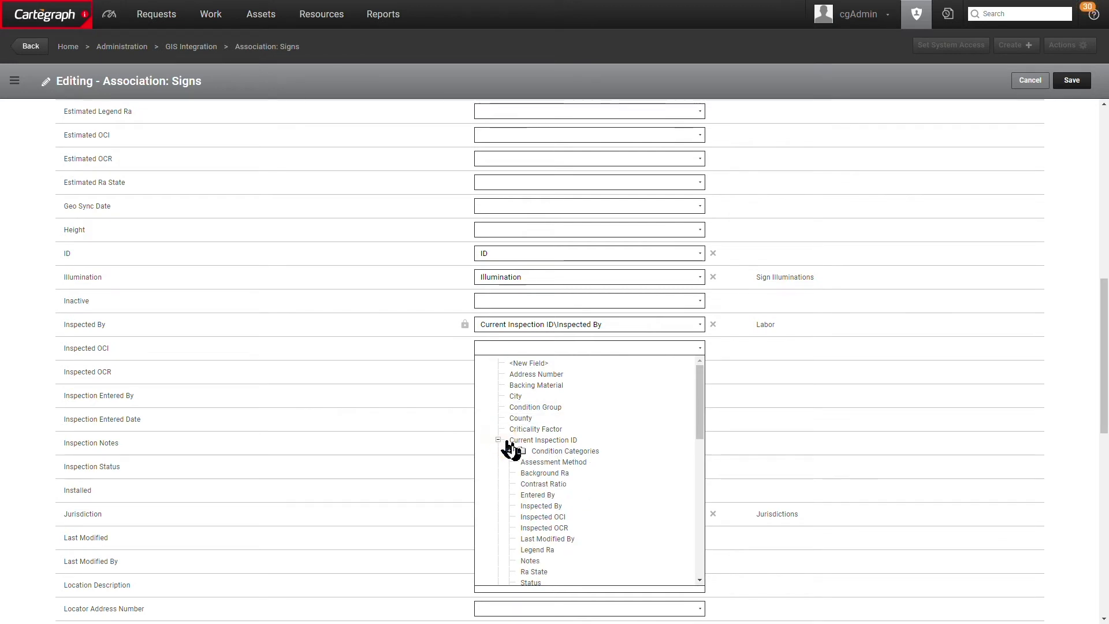
left_click(576, 518)
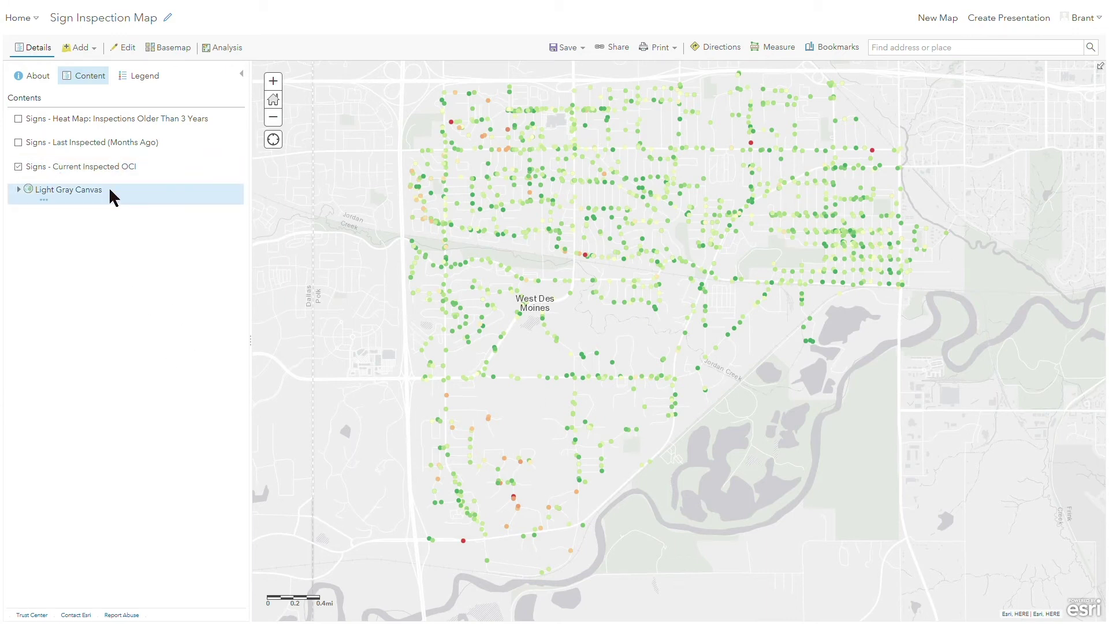
Display the legend showing the Inso_OCI colour ramp, from above 91.9 to below 48
mouse_move(133, 174)
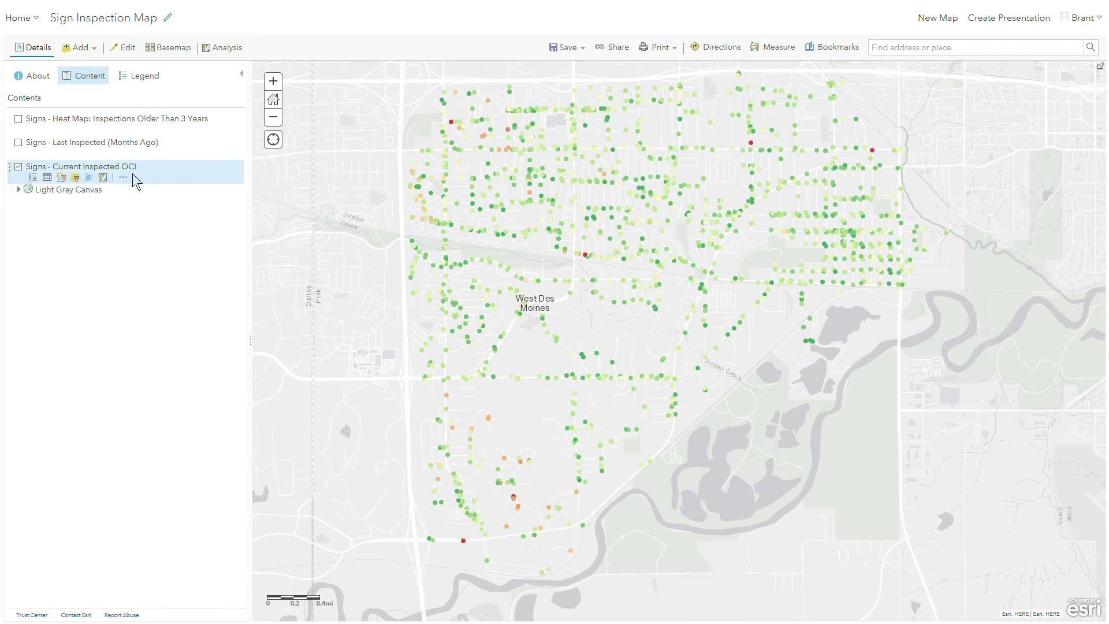
left_click(144, 81)
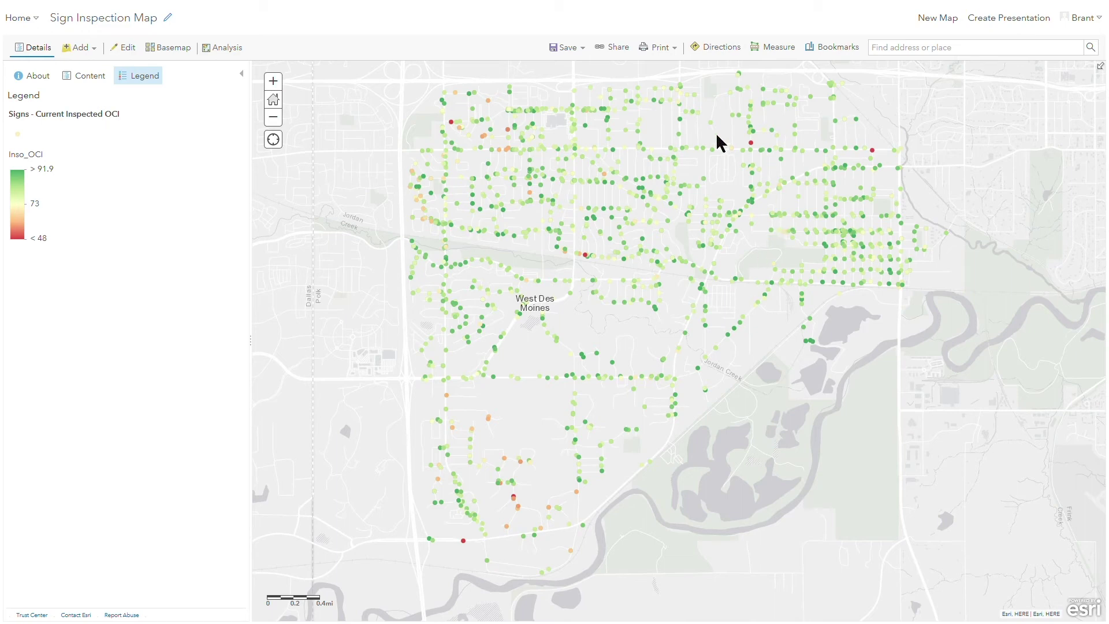
left_click(752, 143)
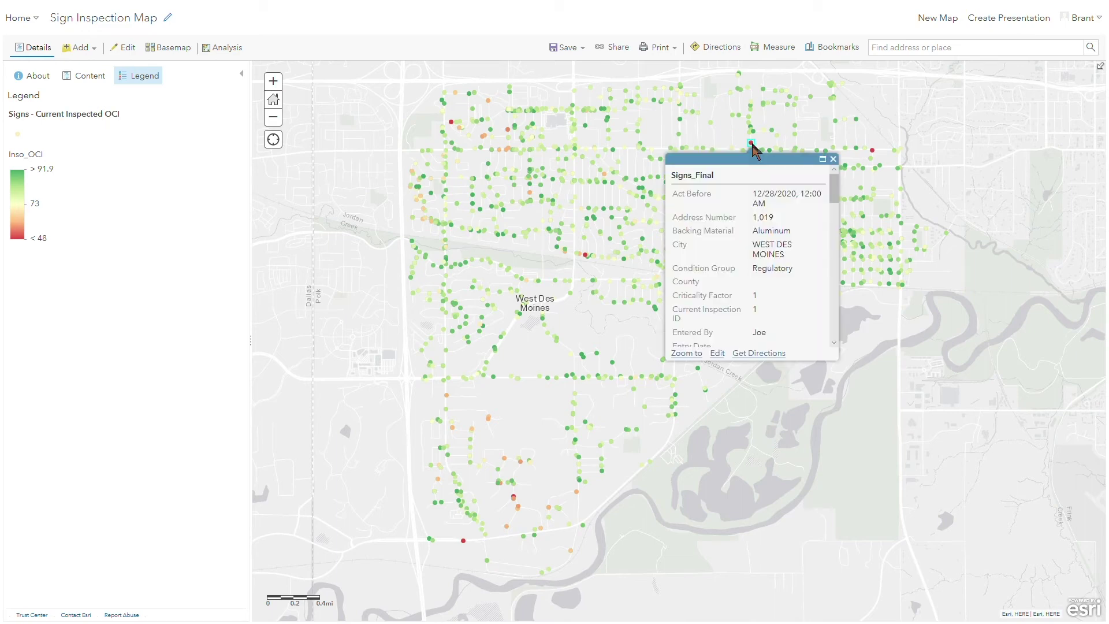
scroll(788, 254, "down", 1)
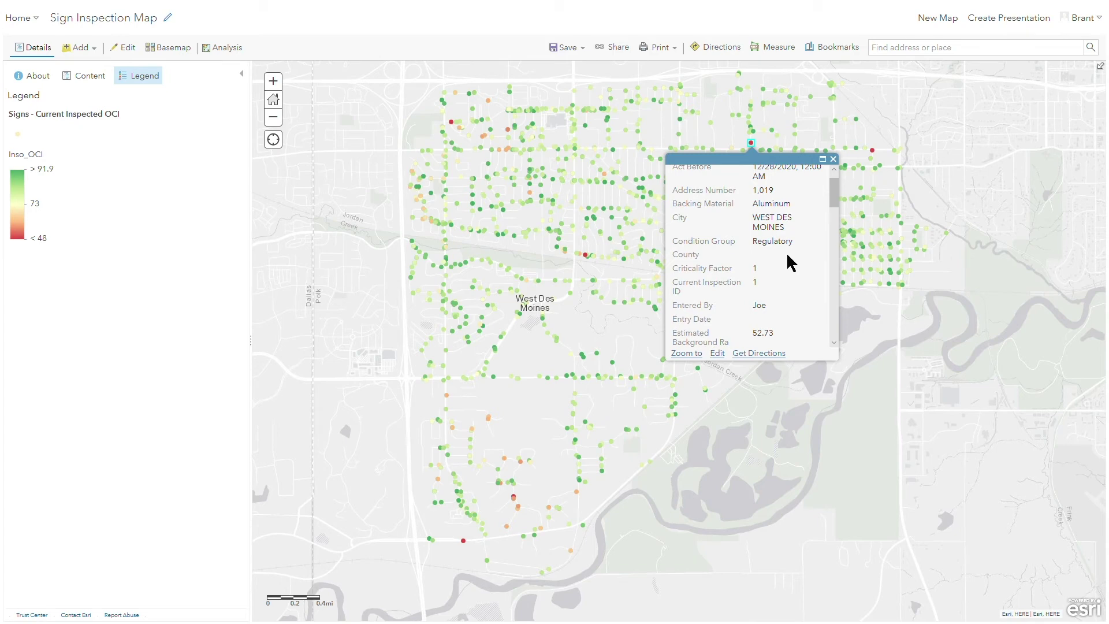
scroll(788, 254, "down", 5)
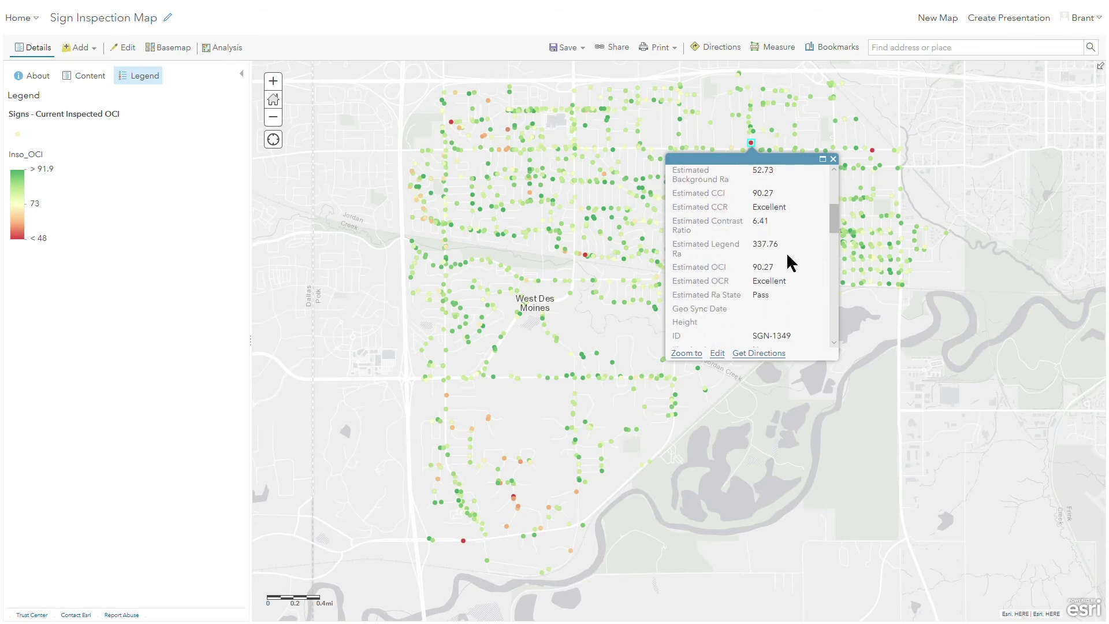
scroll(786, 252, "down", 6)
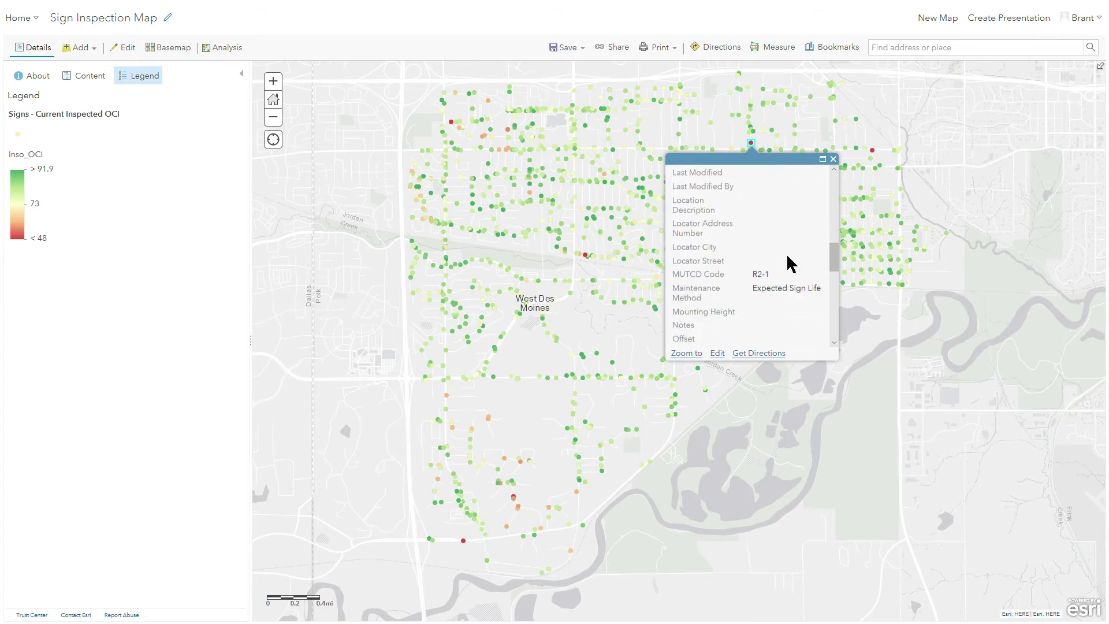
scroll(789, 256, "down", 6)
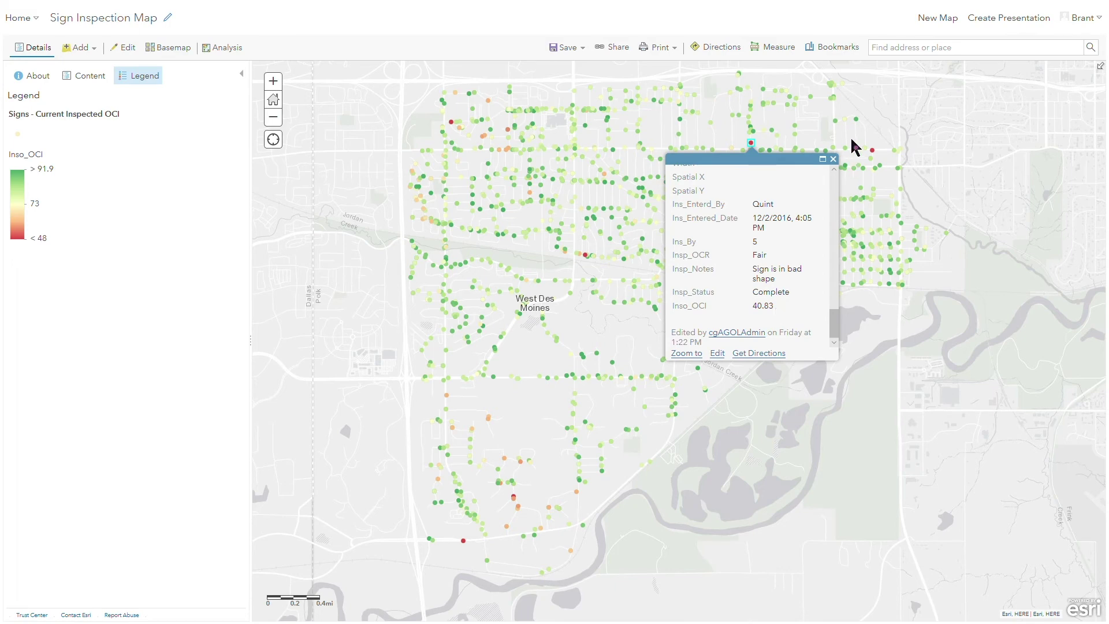
left_click(833, 160)
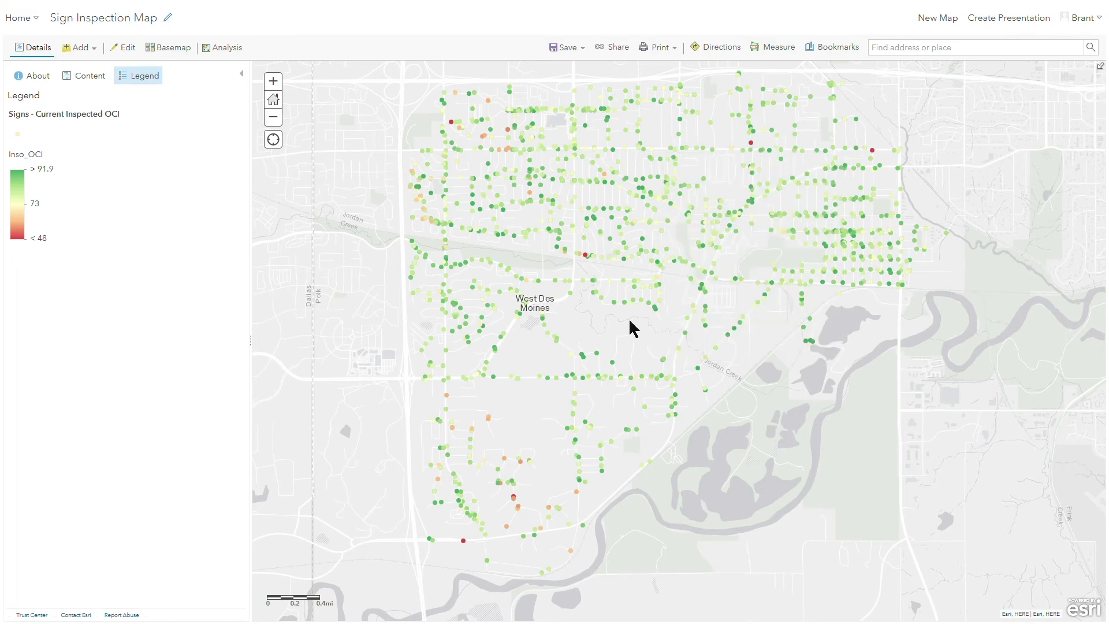
Swap Signs – Current Inspected OCI for Signs – Last Inspected (Months Ago) and view its legend
left_click(86, 80)
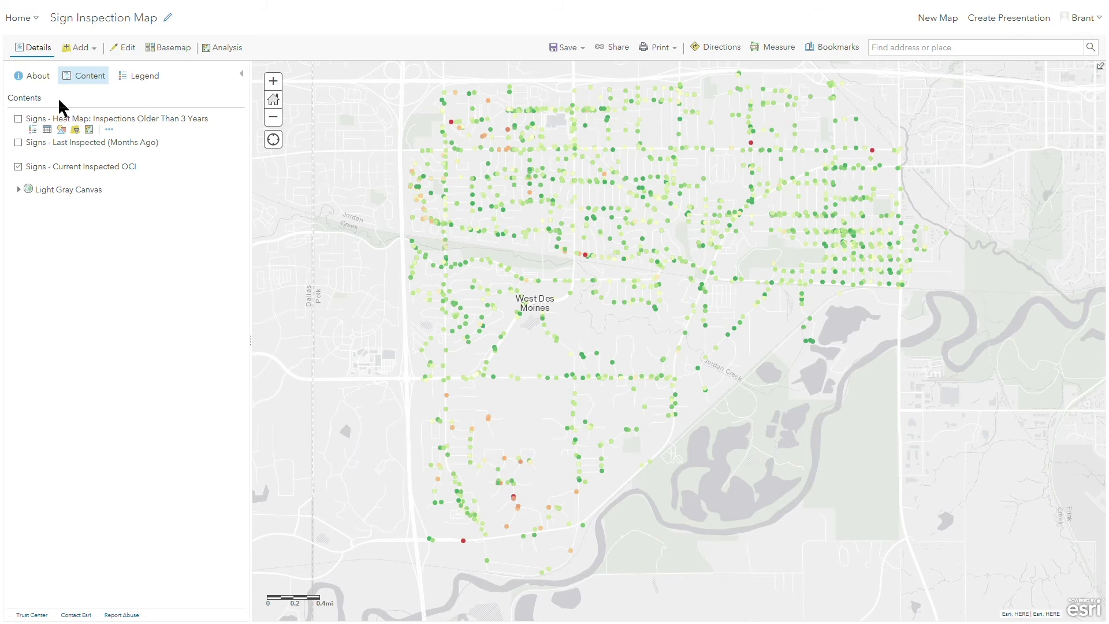
left_click(19, 167)
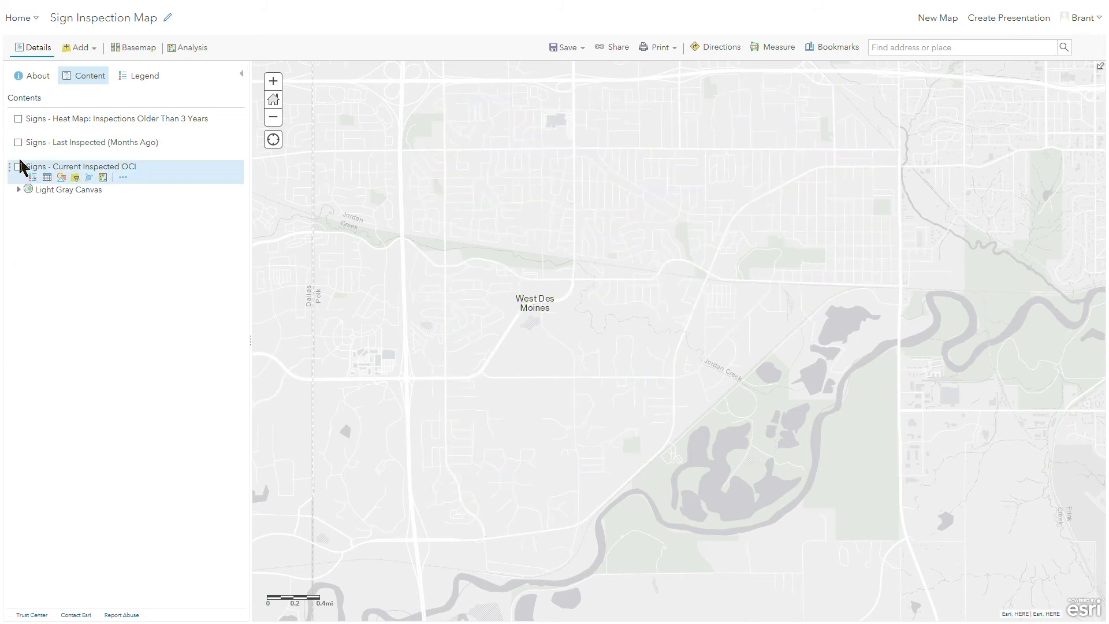
left_click(19, 142)
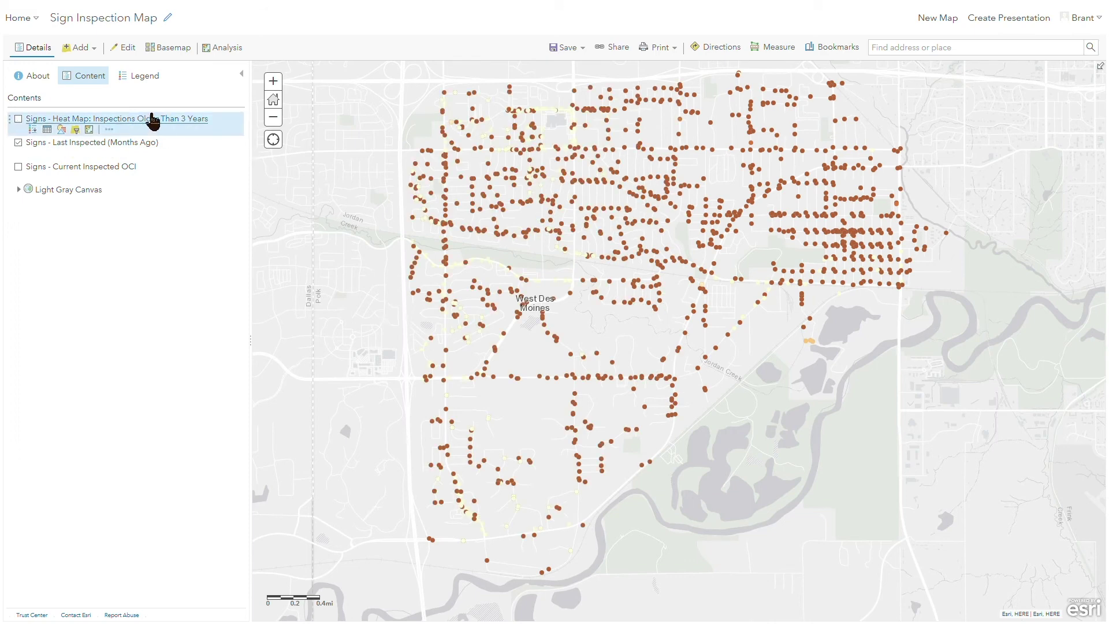
left_click(141, 75)
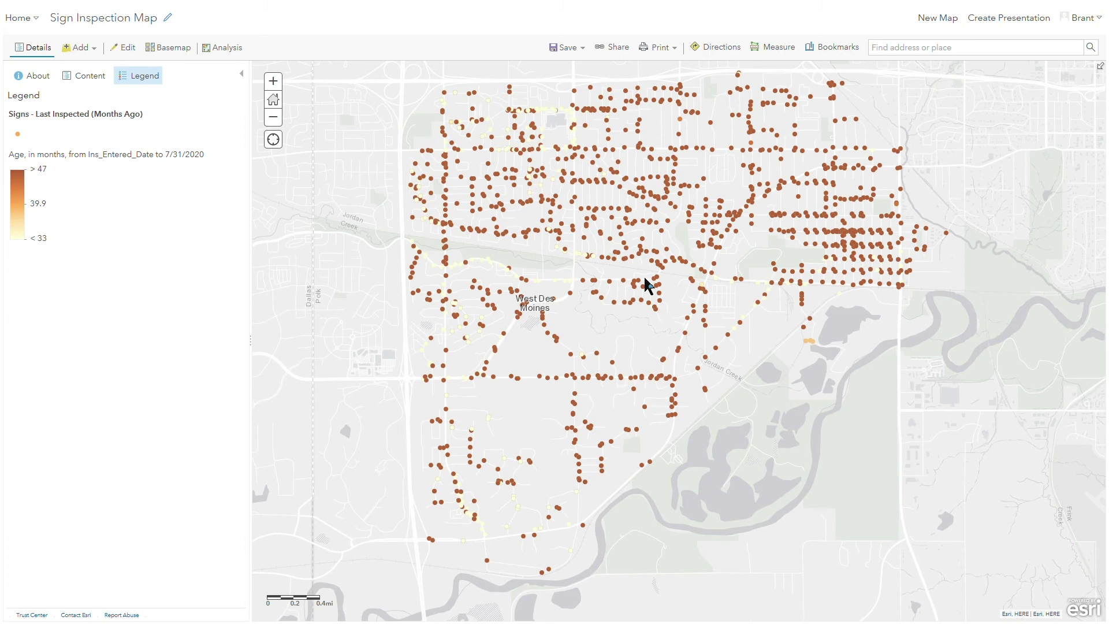
Turn on Signs – Heat Map: Inspections Older Than 3 Years and hide Last Inspected (Months Ago)
left_click(89, 77)
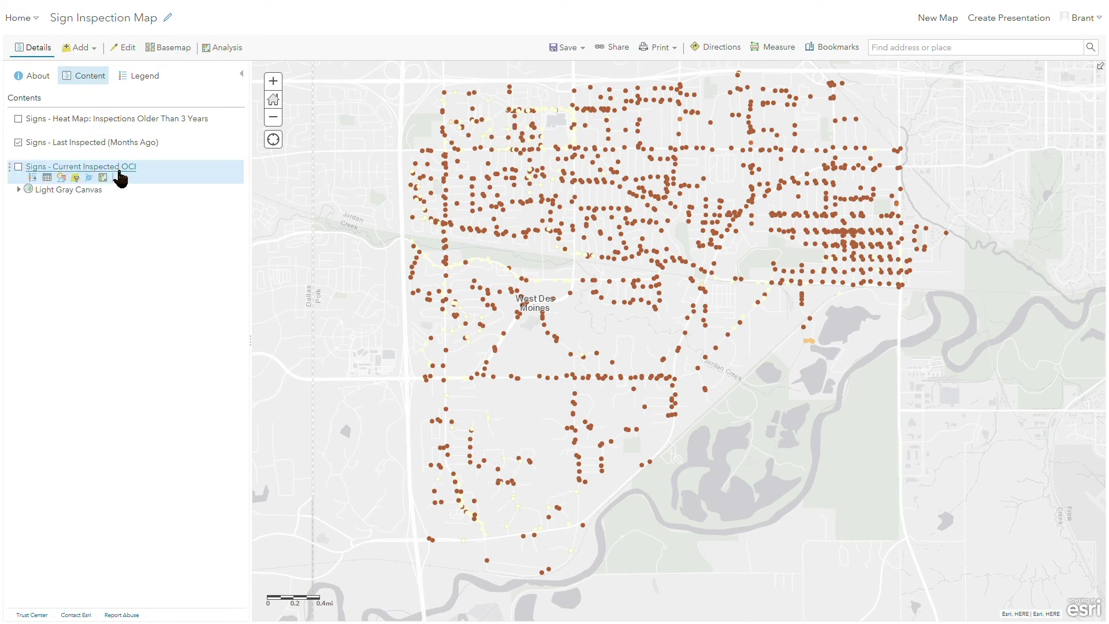
left_click(18, 119)
left_click(18, 142)
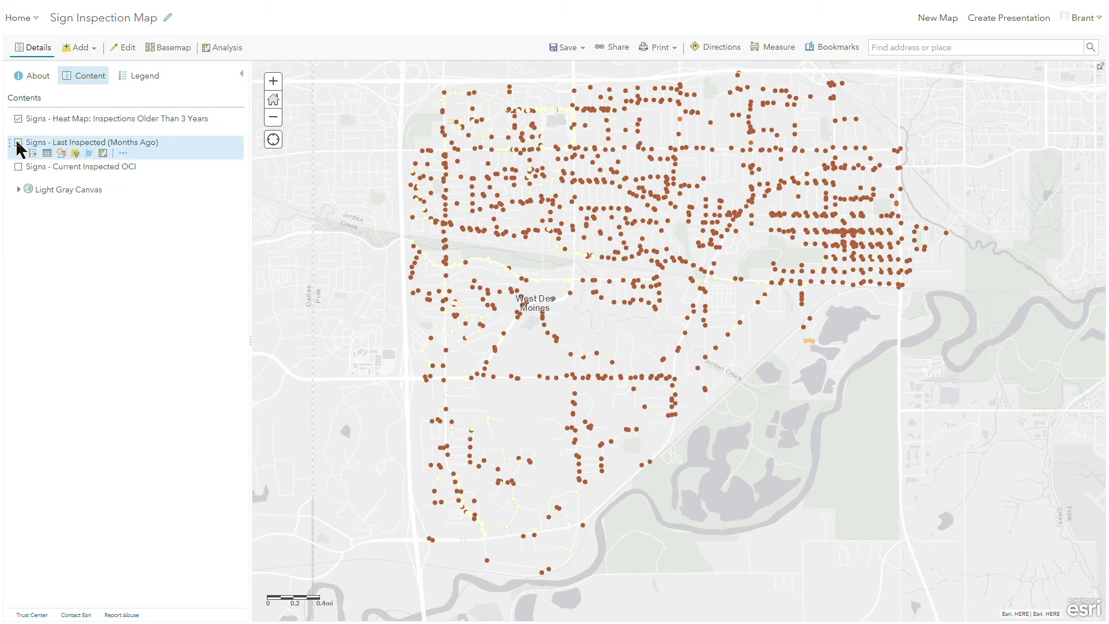